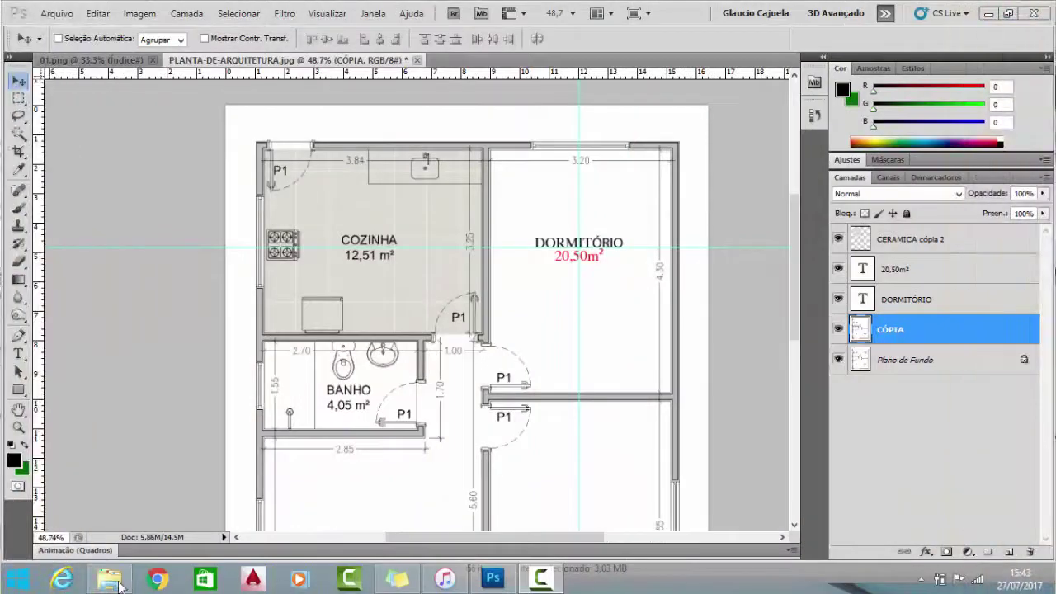
Open the 3ºCAPÍTULO > Dormitório image folder in a maximized File Explorer window.
click(112, 579)
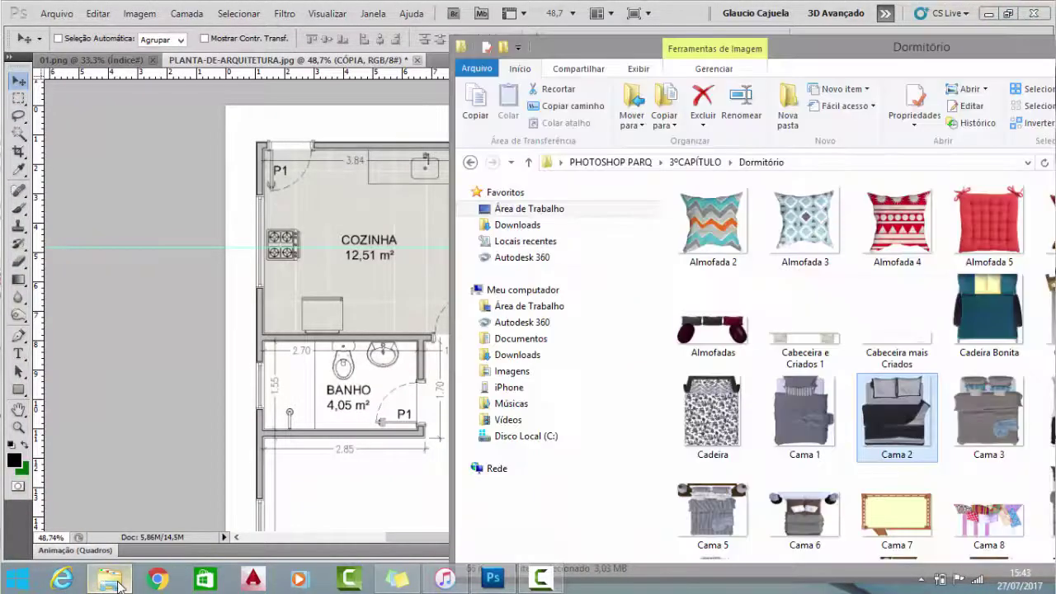
double_click(824, 47)
click(74, 122)
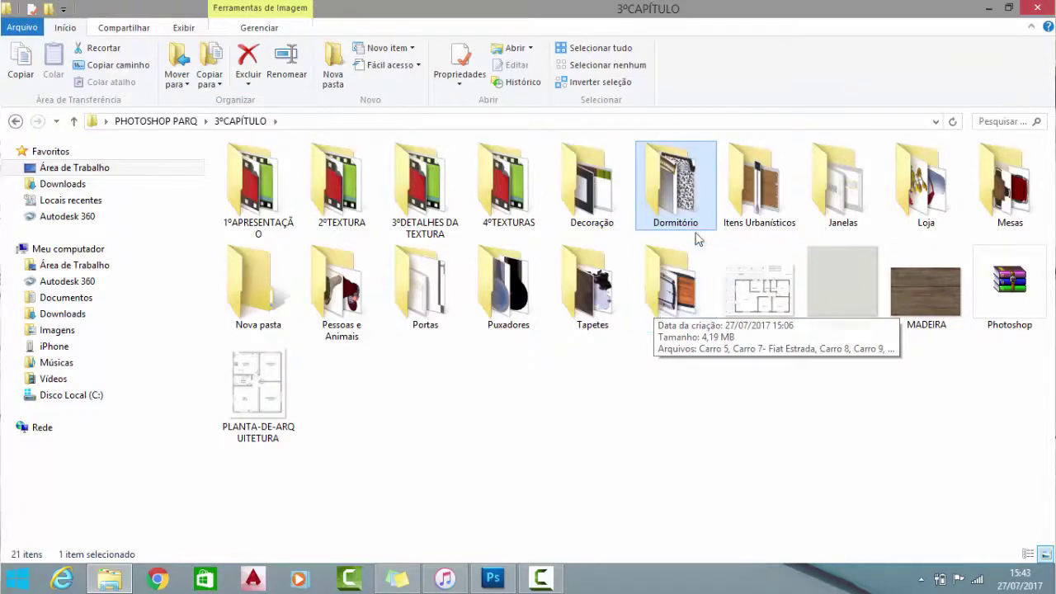
double_click(673, 204)
Drag the Cama 2 bed image from the folder onto Photoshop's taskbar button.
scroll(660, 314, down, 3)
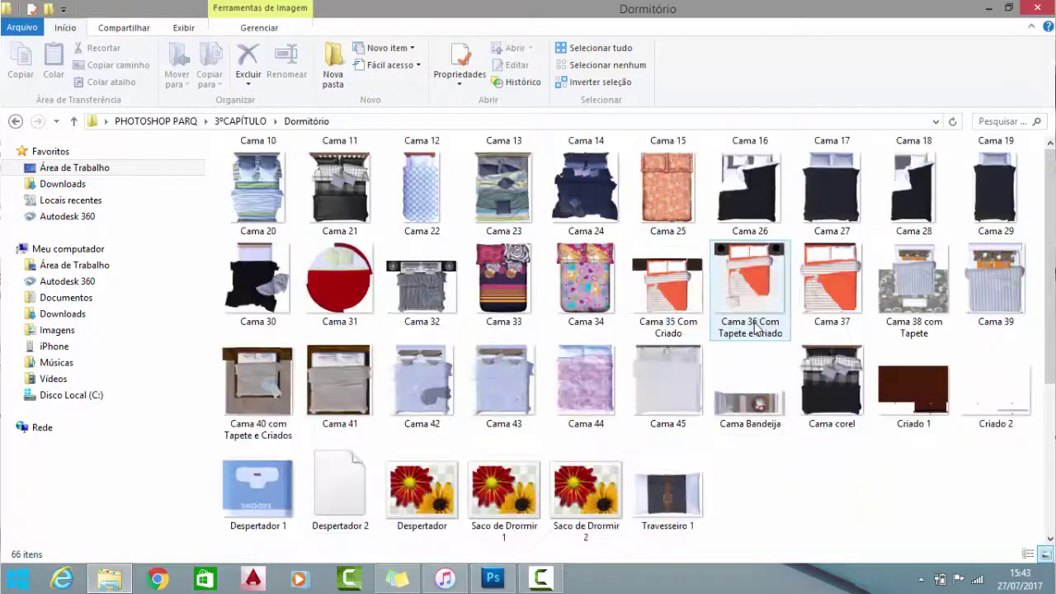
scroll(617, 301, up, 3)
click(401, 276)
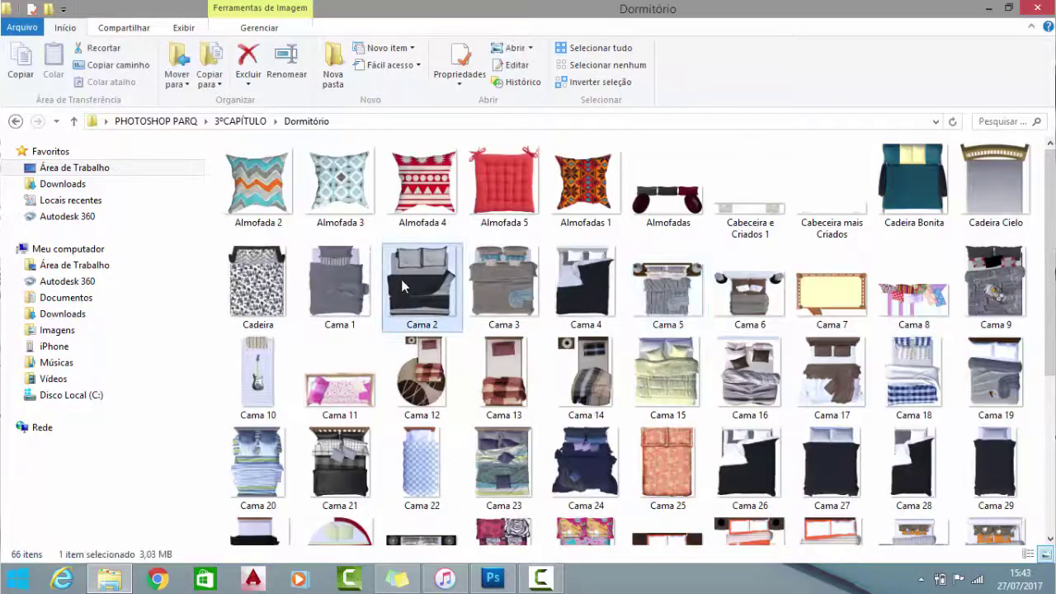
drag(424, 279, 491, 586)
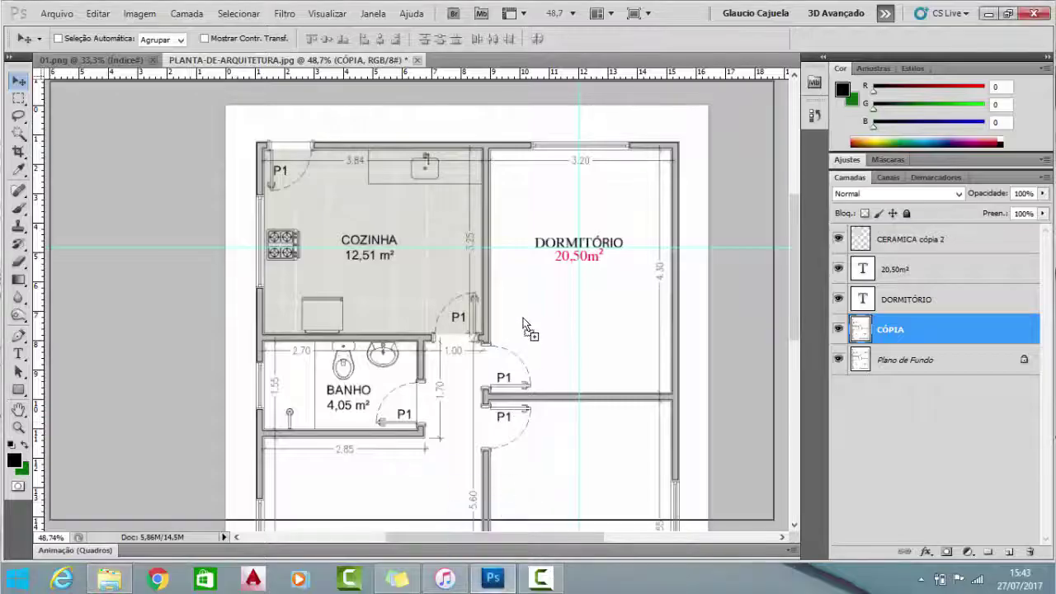
Drop the Cama 2 image onto the floor plan and position it.
drag(492, 586, 522, 318)
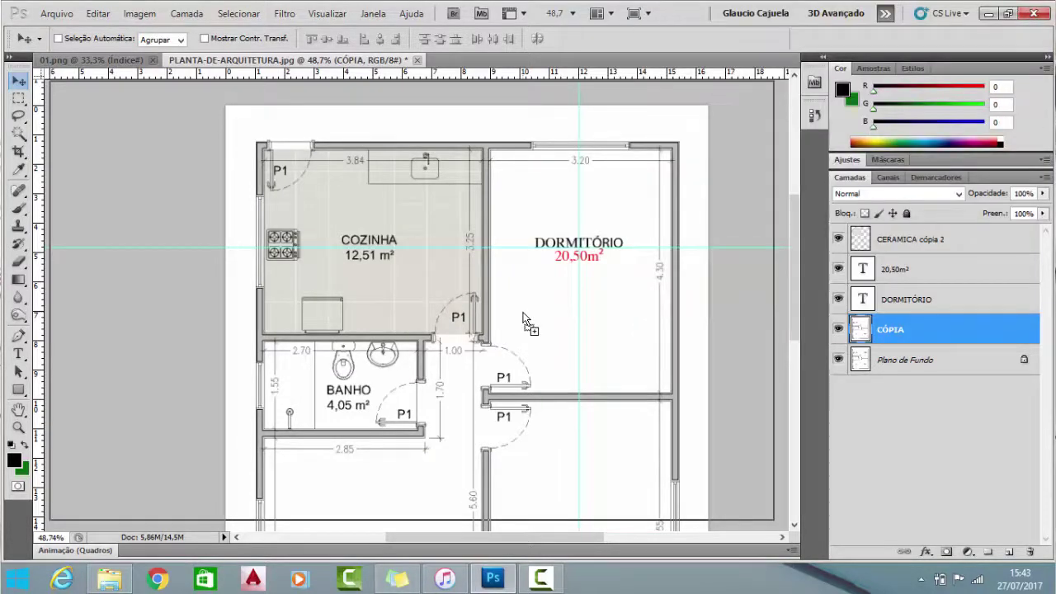
drag(523, 318, 523, 319)
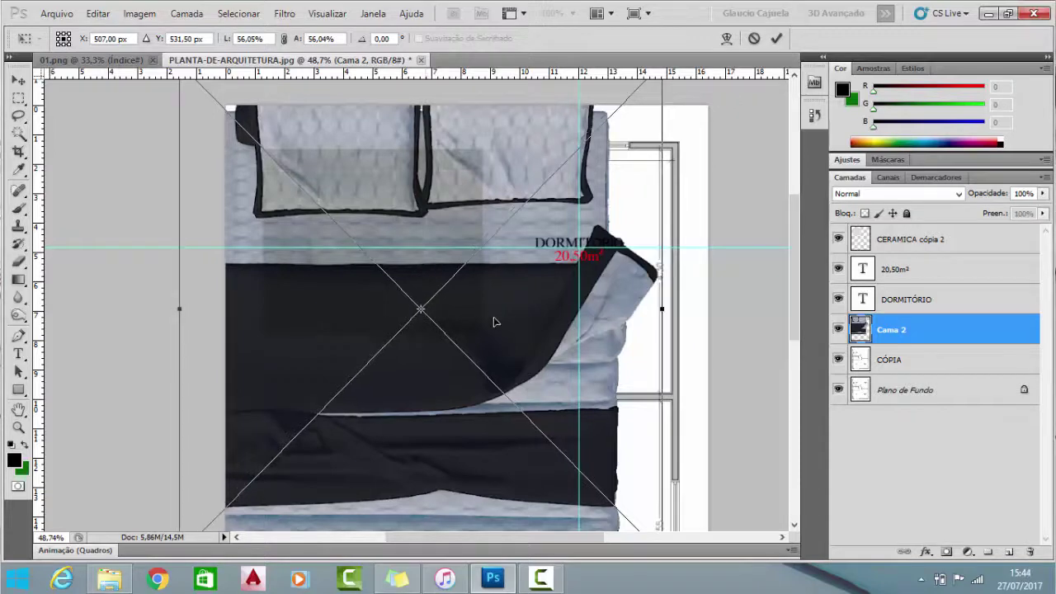
mouse_move(495, 318)
mouse_down()
mouse_move(551, 346)
mouse_move(481, 340)
mouse_up()
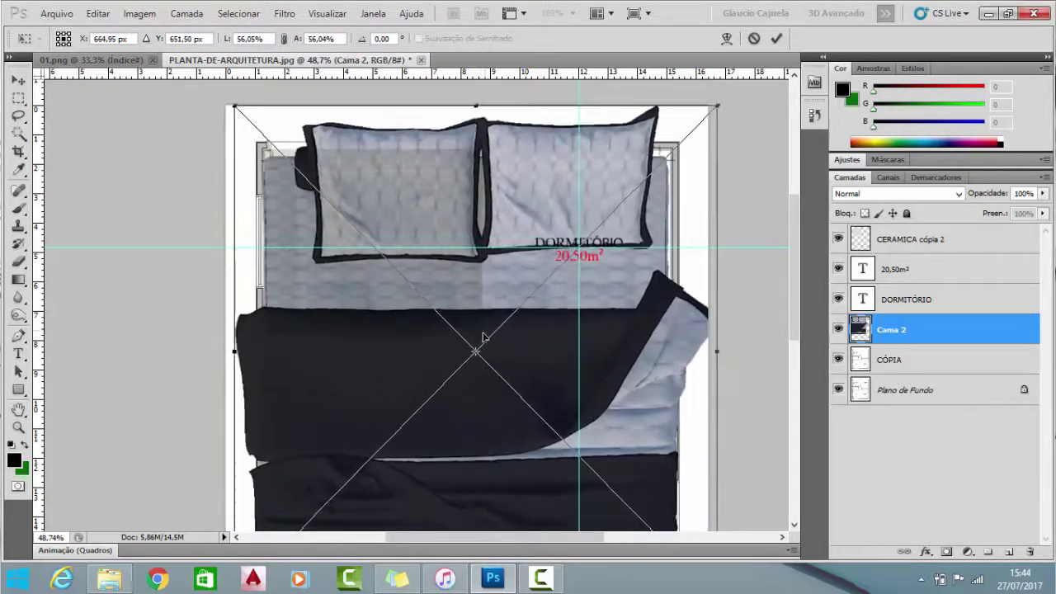
drag(482, 340, 485, 337)
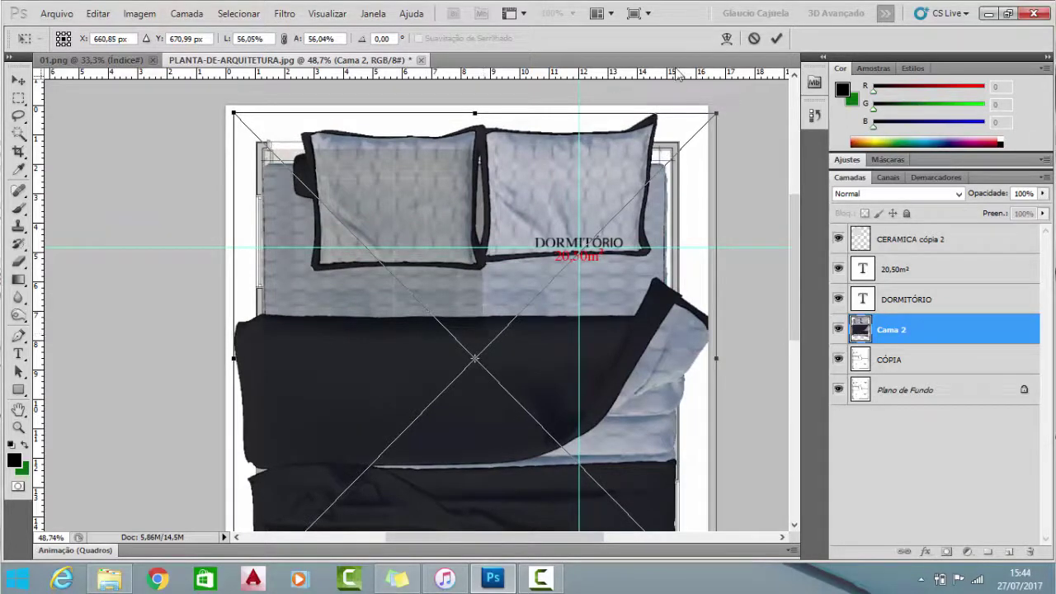
Scale the bed proportionally to about 18% inside DORMITÓRIO and commit.
drag(715, 113, 389, 435)
drag(356, 468, 614, 184)
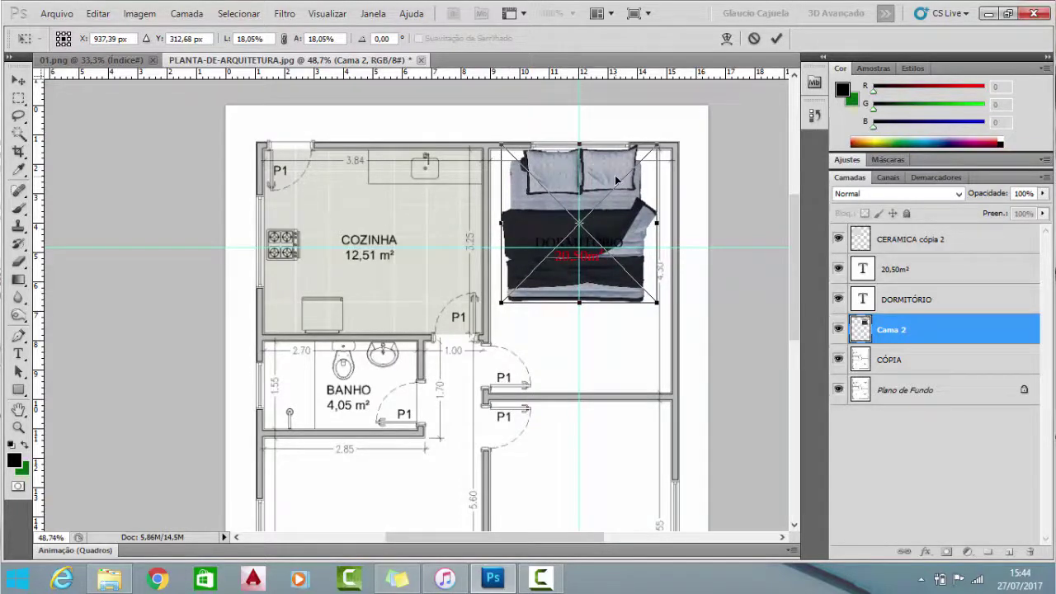
click(776, 39)
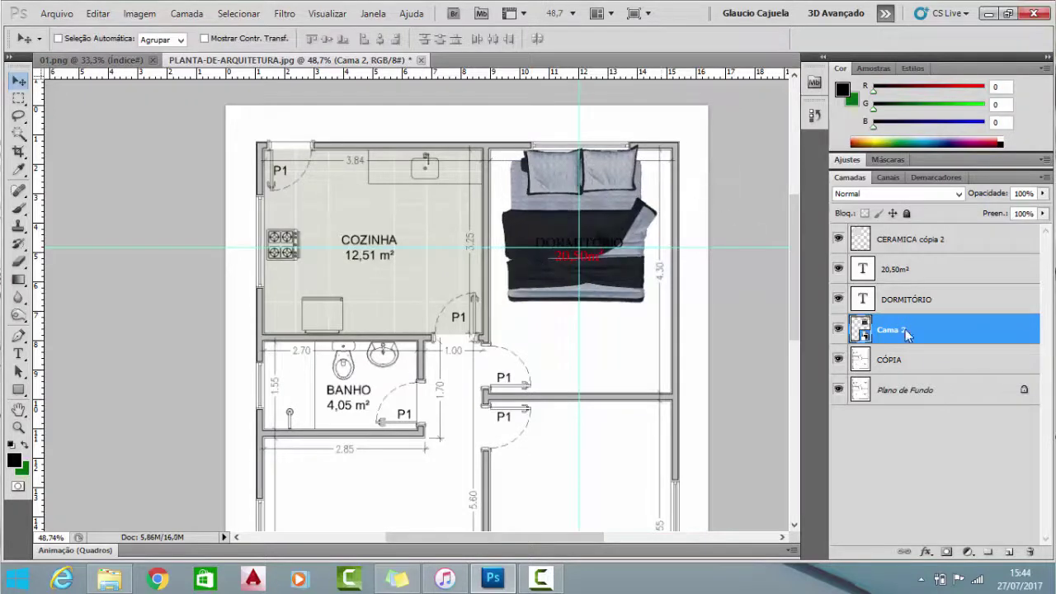
Rasterize the Cama 2 layer and move it below the DORMITÓRIO text layer.
drag(906, 332, 910, 268)
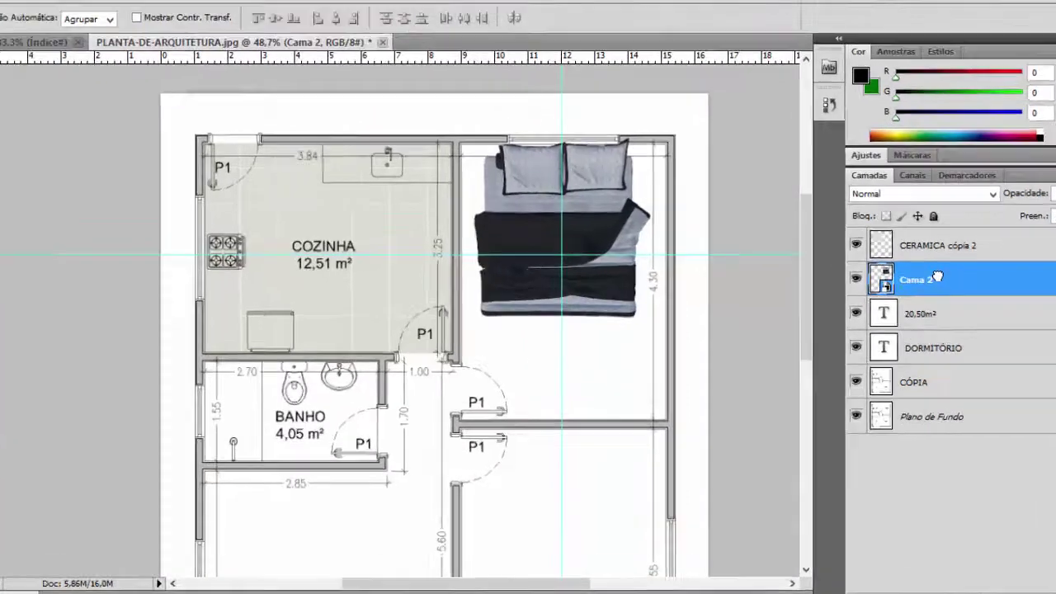
right_click(909, 268)
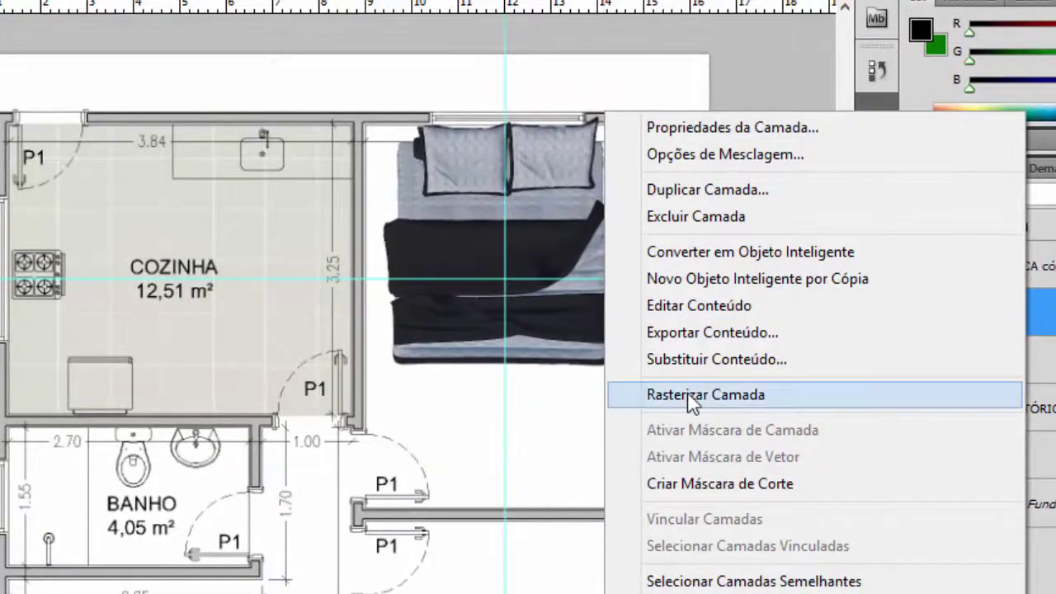
click(631, 396)
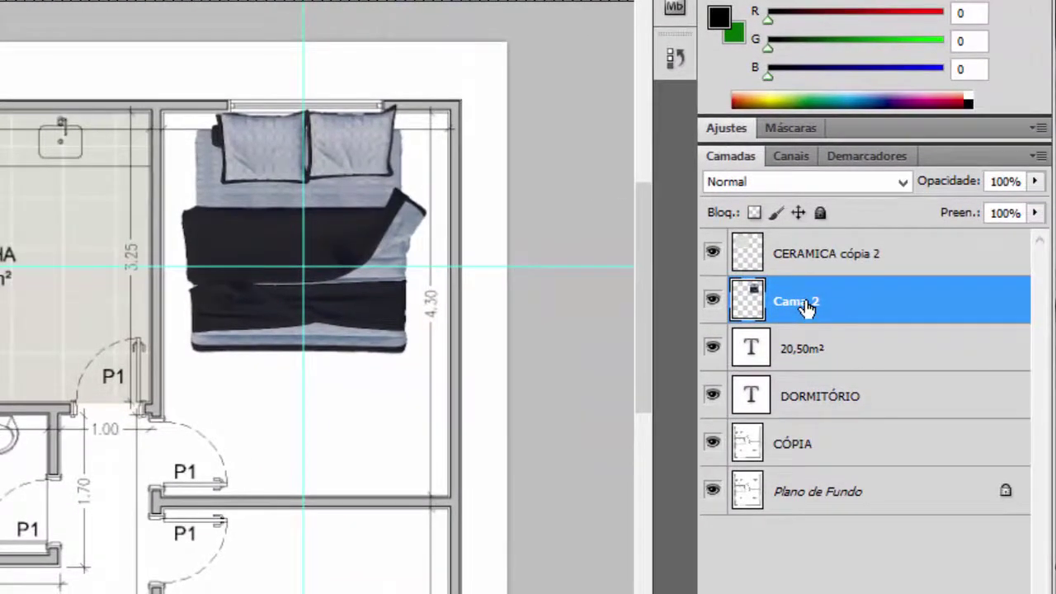
drag(806, 307, 833, 402)
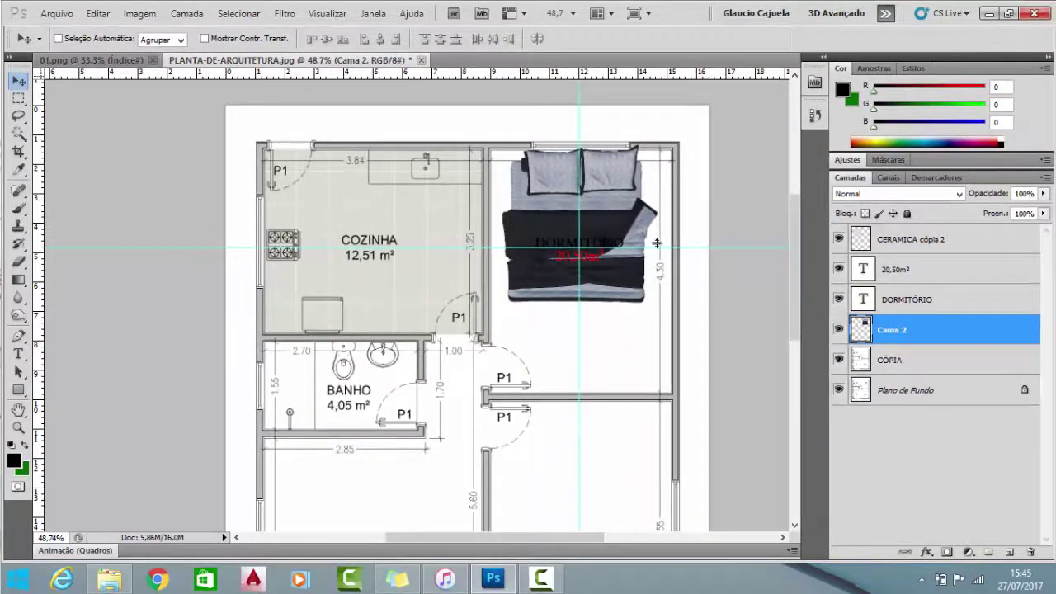
Move the bed over the kitchen, raise Cama 2 to the stack top, and try Multiplicação.
mouse_move(624, 216)
mouse_down()
mouse_move(445, 242)
mouse_move(450, 211)
mouse_move(462, 213)
mouse_up()
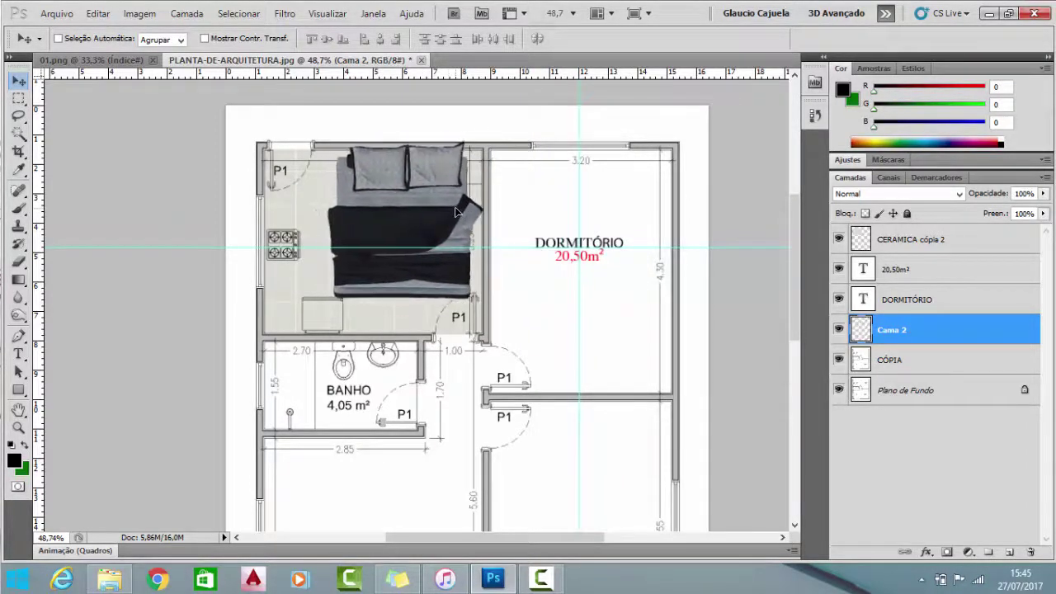
drag(913, 334, 898, 241)
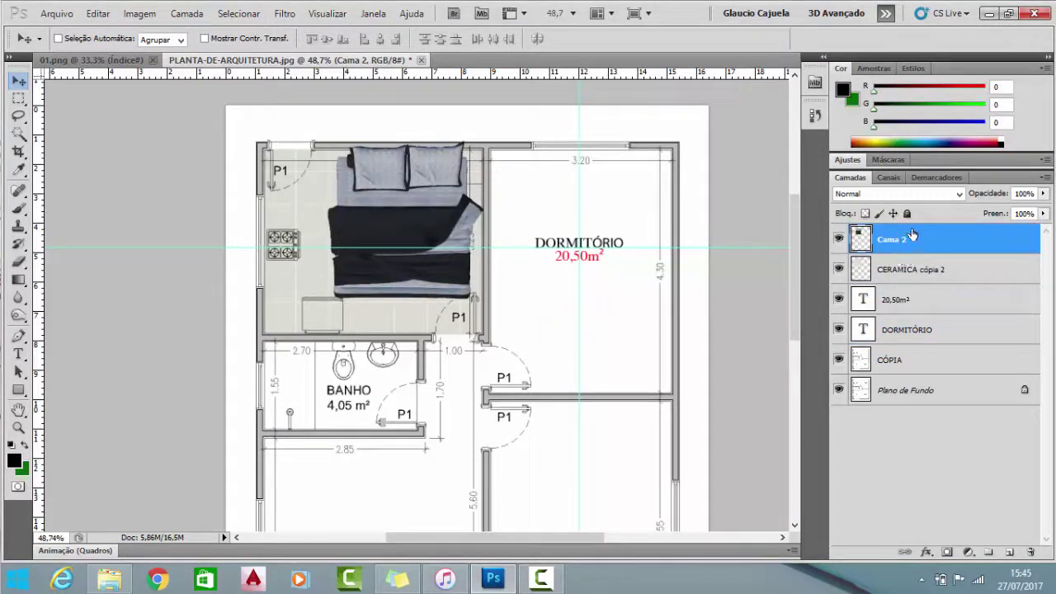
click(943, 194)
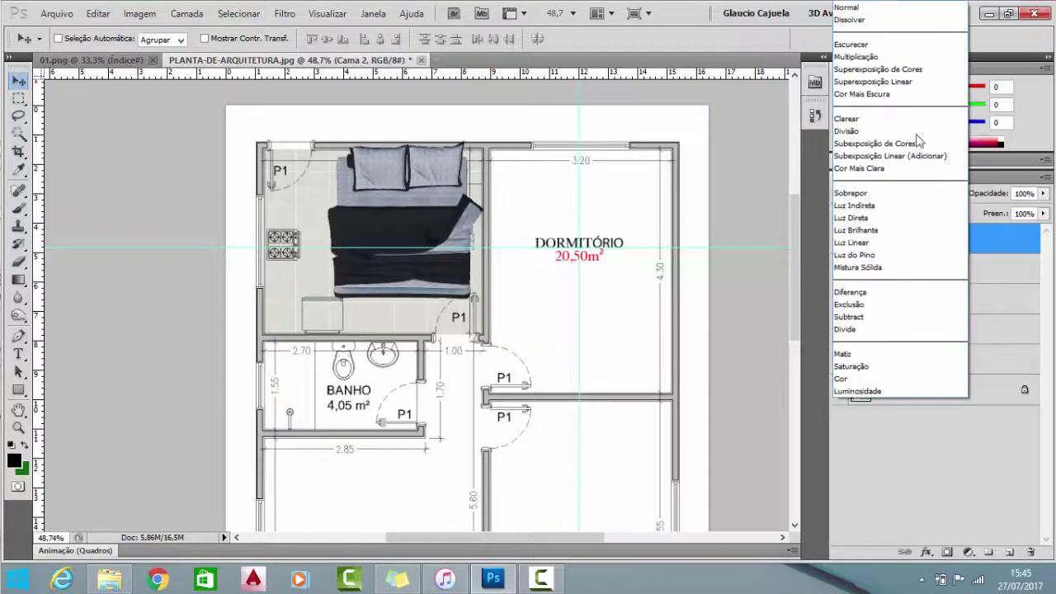
click(891, 57)
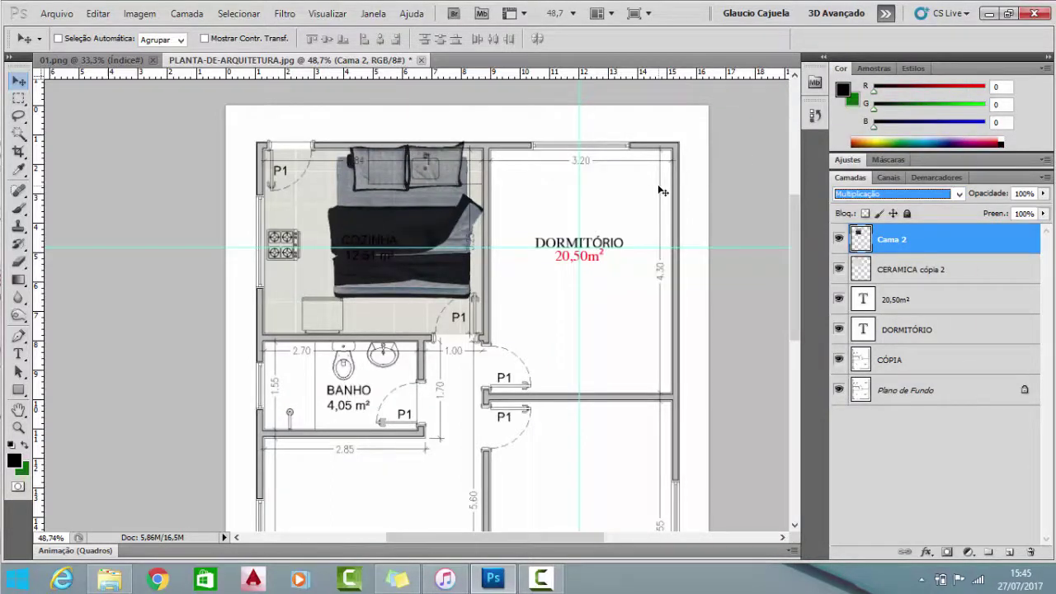
Reset Cama 2 to Normal blending and move the bed back into DORMITÓRIO.
click(923, 194)
click(868, 10)
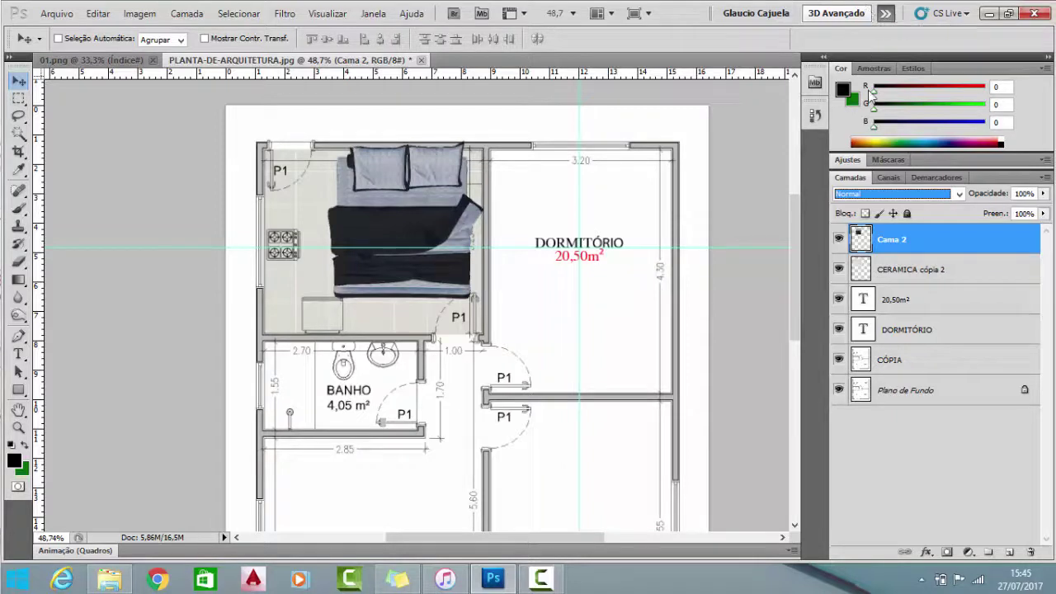
drag(379, 223, 554, 214)
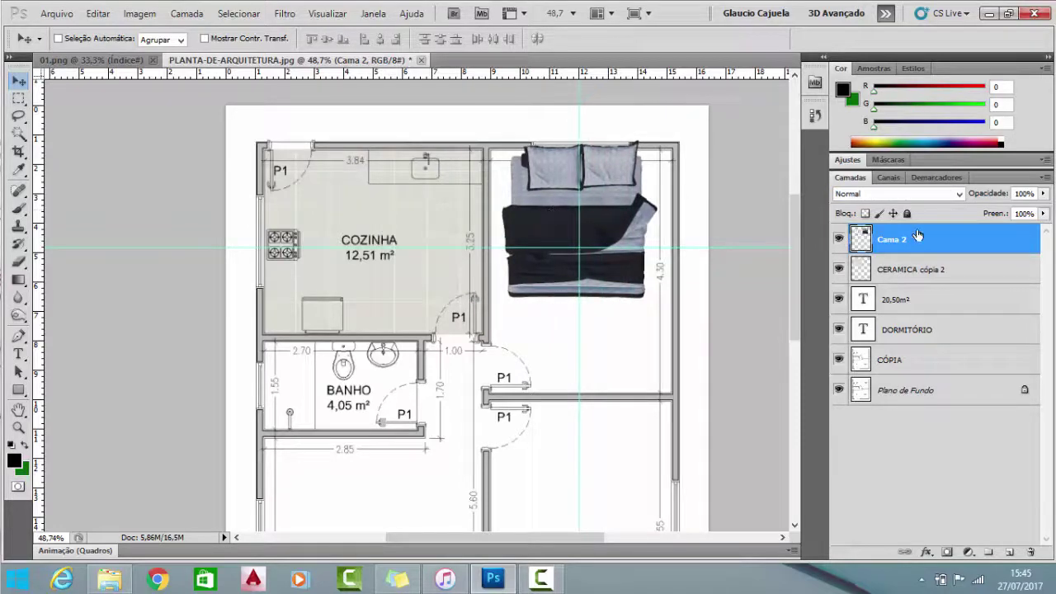
Put Cama 2 beneath the DORMITÓRIO text layer and set it to Multiplicação blending.
drag(917, 237, 917, 331)
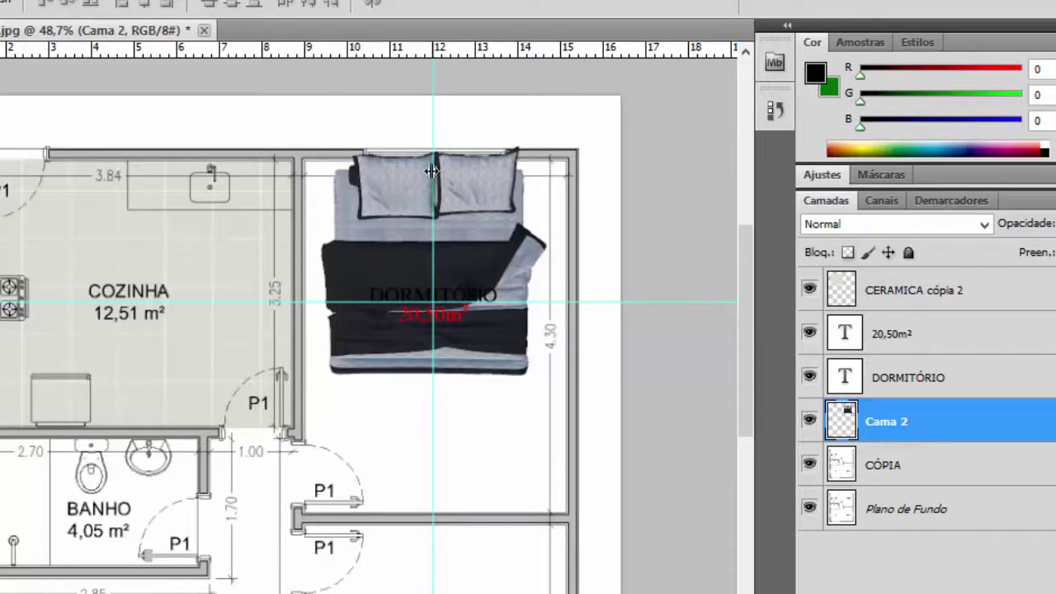
click(916, 222)
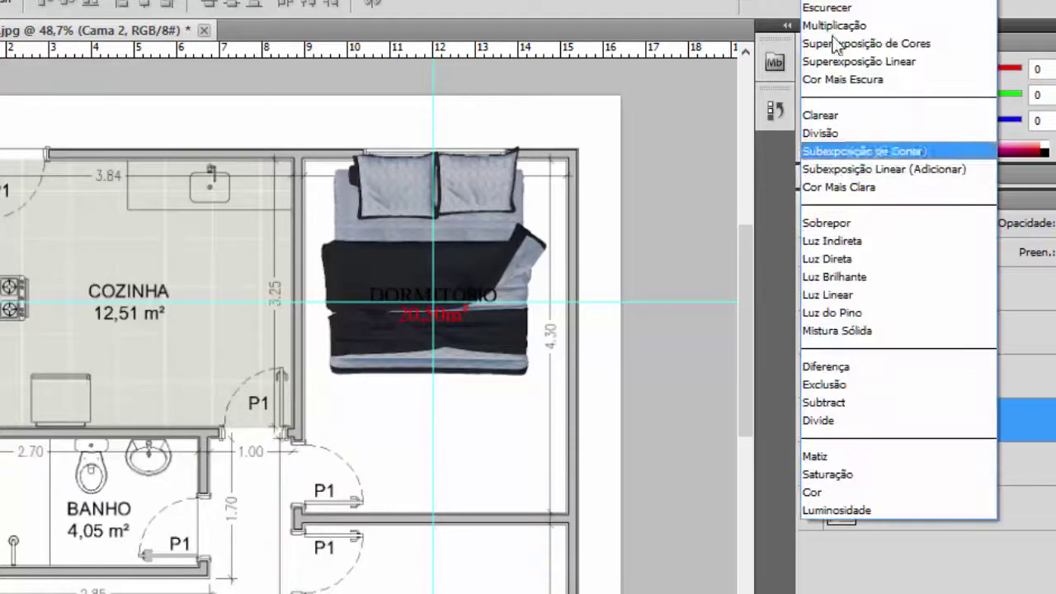
click(847, 25)
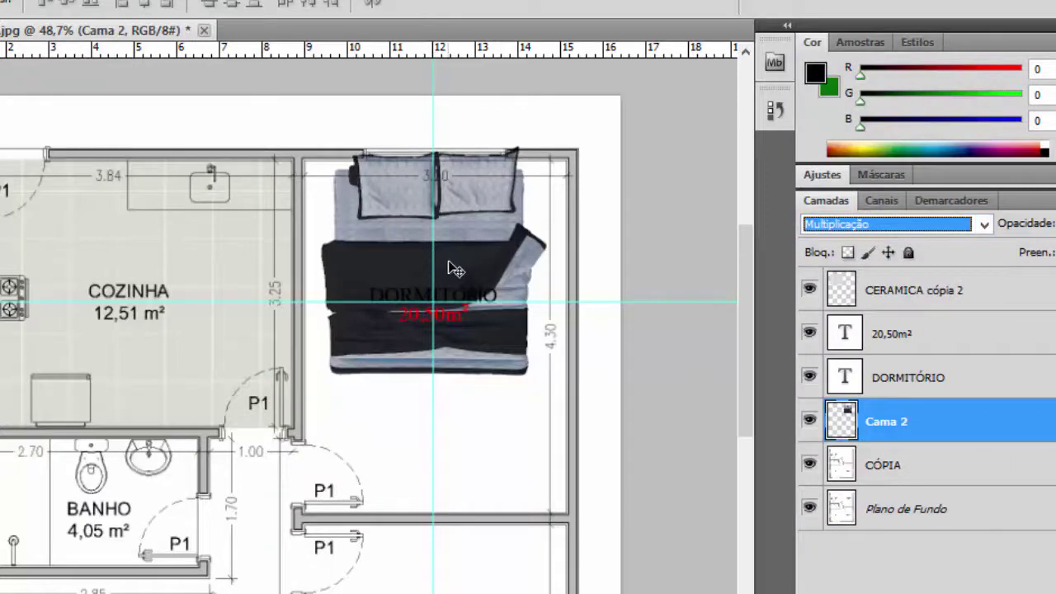
click(517, 337)
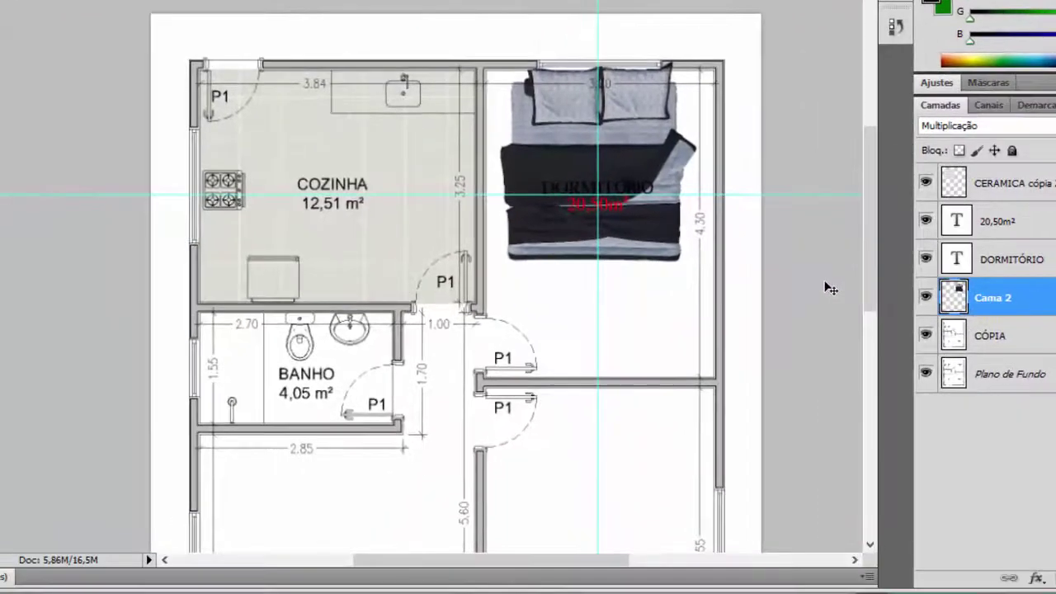
scroll(831, 289, down, 5)
scroll(803, 308, down, 2)
scroll(660, 326, down, 3)
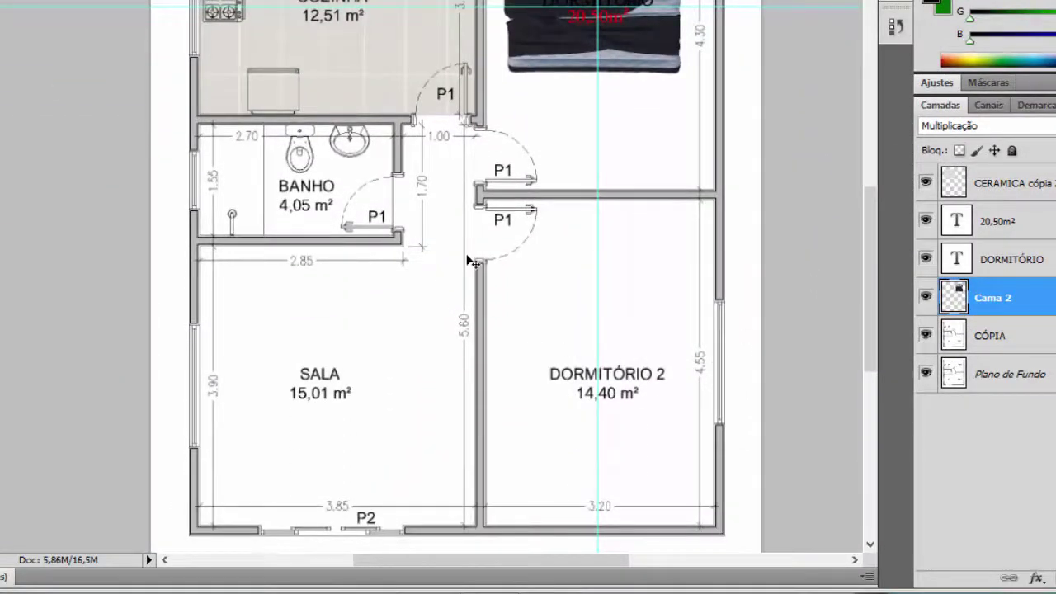